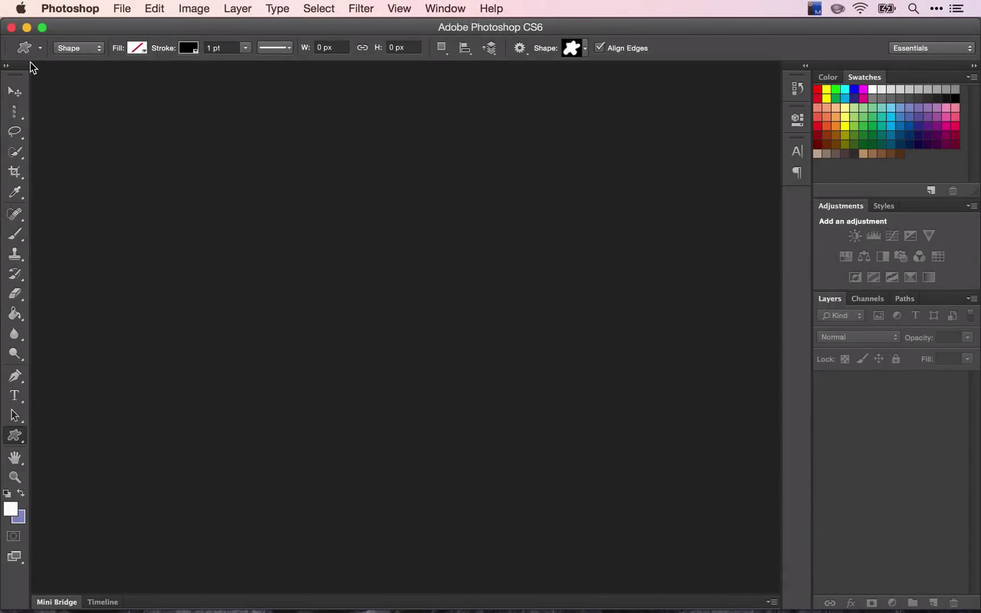
Create a new 5 × 5 inch, 300 ppi CMYK document named with the author's surname plus '_Color_Color Wheel'
{"action": "left_click", "coordinate": [121, 8]}
{"action": "left_click", "coordinate": [132, 27]}
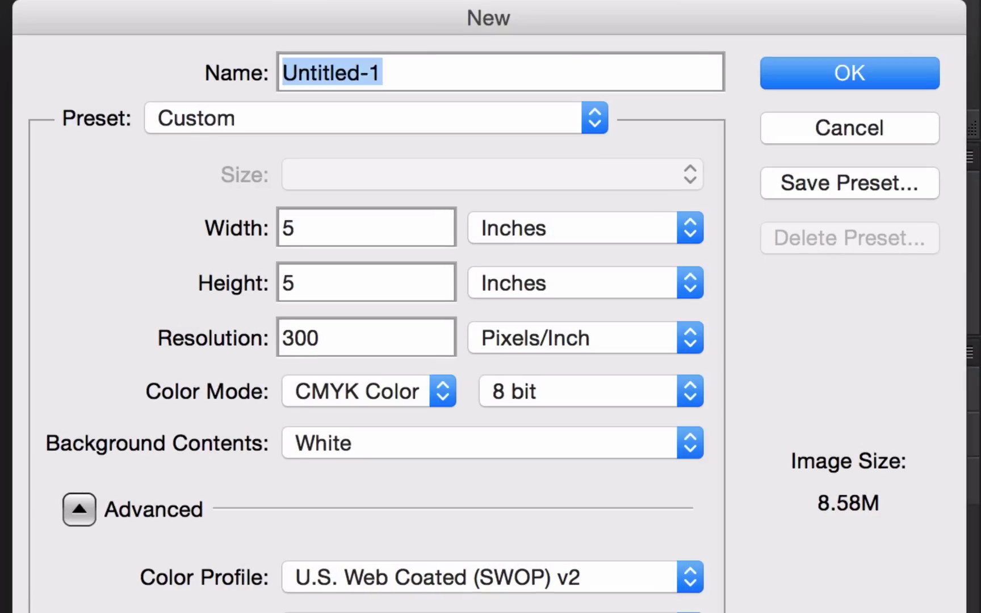
{"action": "type", "text": "Lewis_"}
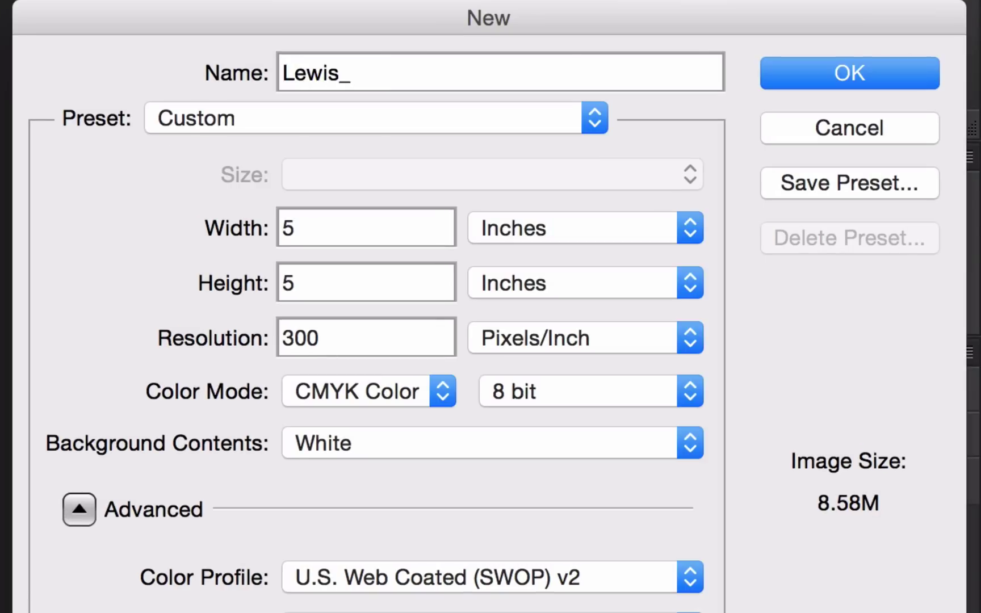
{"action": "type", "text": "Color_"}
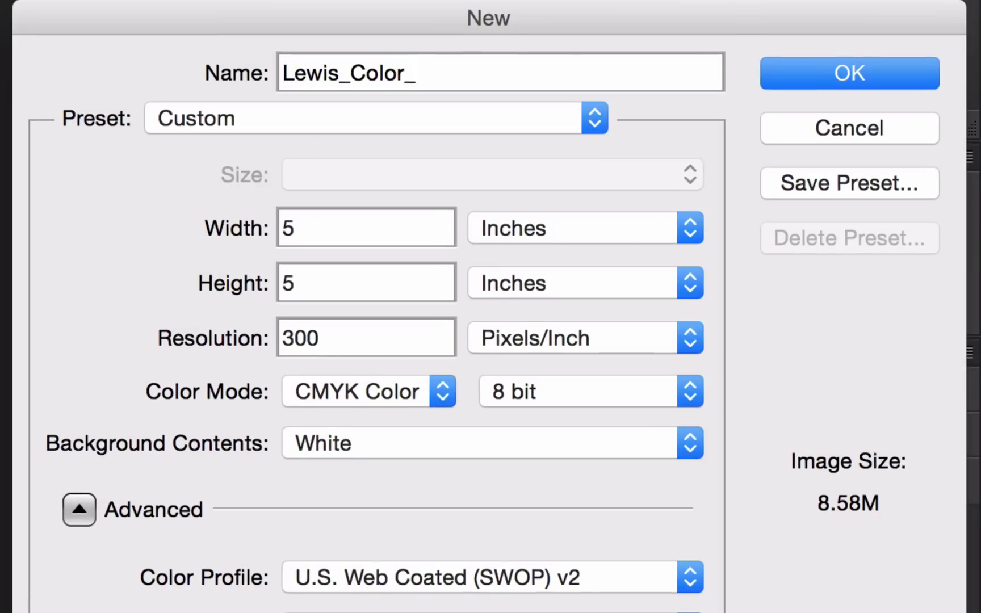
{"action": "type", "text": "Color "}
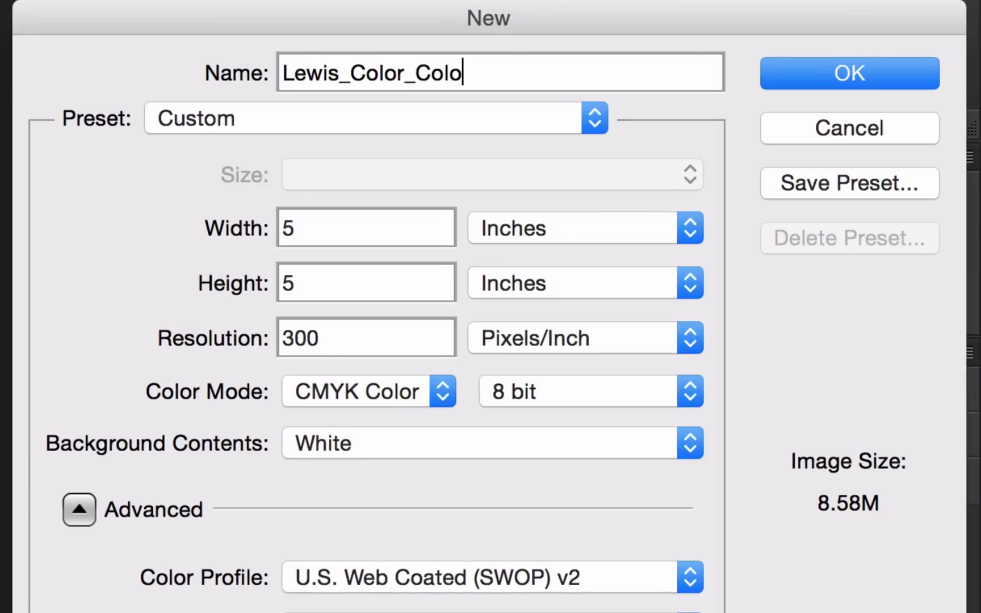
{"action": "type", "text": "Wheel"}
{"action": "key", "text": "Tab"}
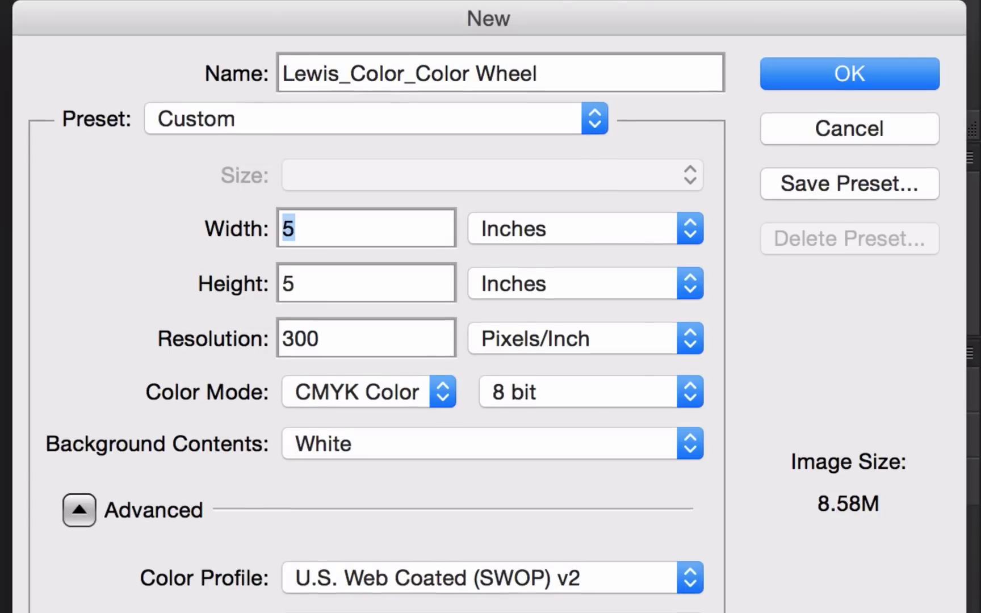
{"action": "key", "text": "Tab"}
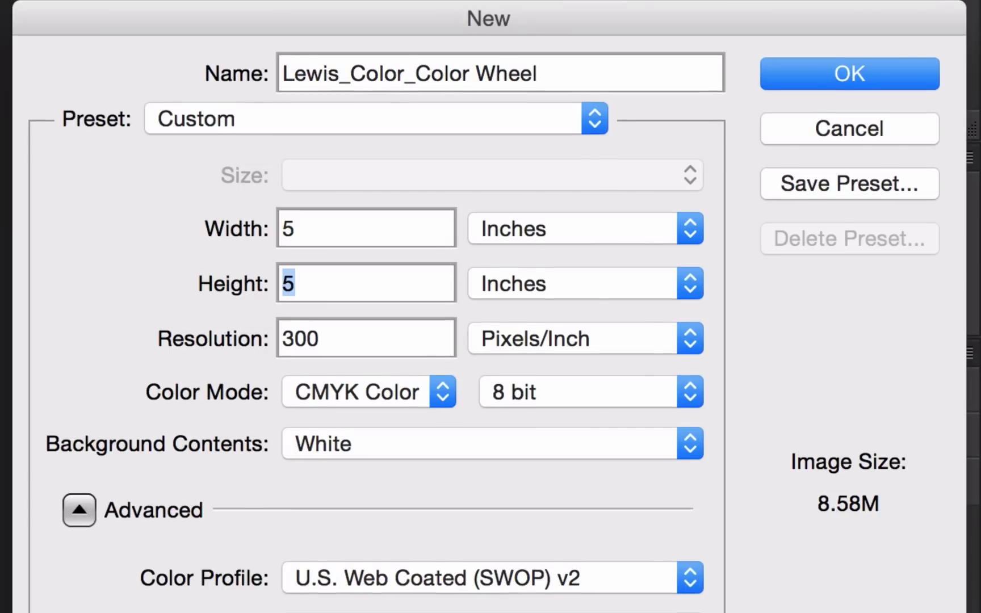
{"action": "left_click", "coordinate": [513, 231]}
{"action": "left_click", "coordinate": [514, 228]}
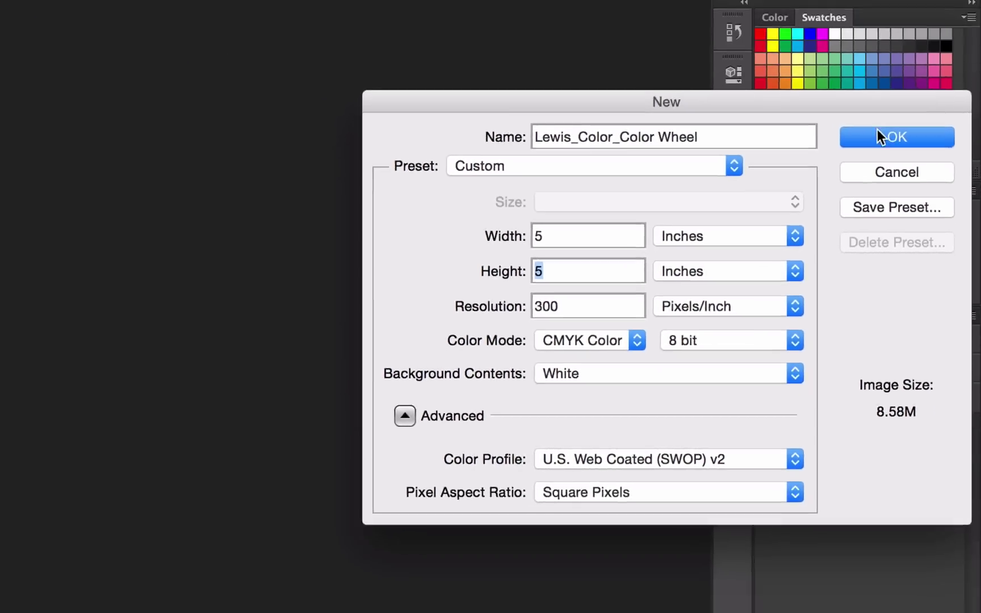
{"action": "left_click", "coordinate": [817, 67]}
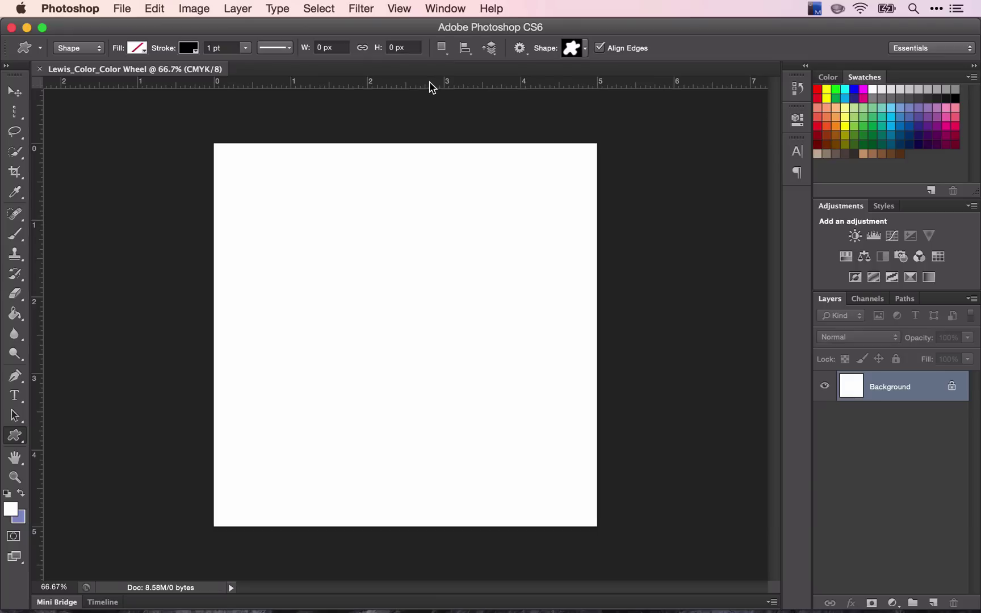
Add horizontal and vertical guides at 2.5 in, plus a horizontal guide at 0.5 in
{"action": "left_click_drag", "start_coordinate": [431, 87], "coordinate": [399, 331]}
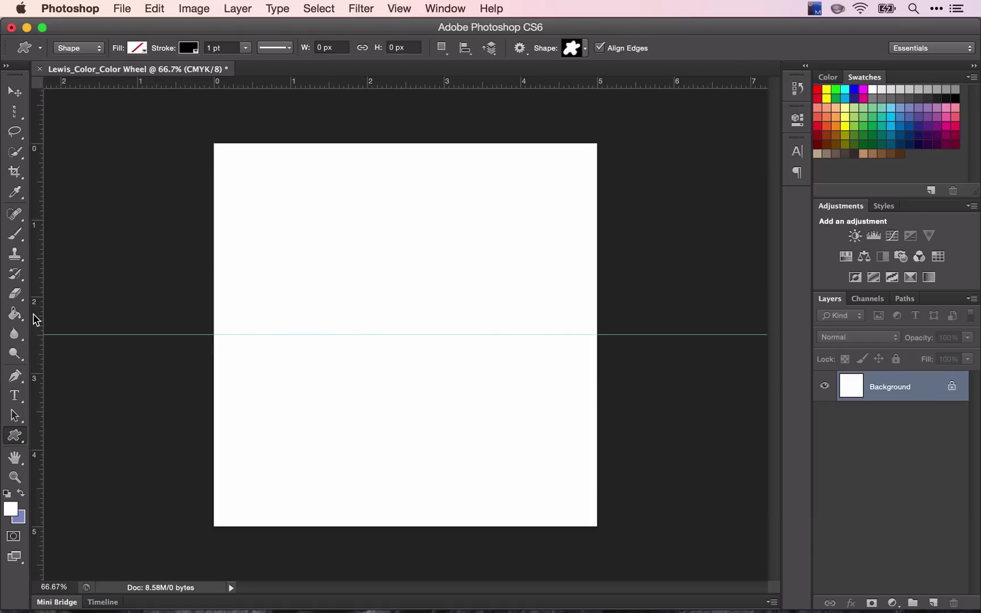
{"action": "left_click_drag", "start_coordinate": [35, 318], "coordinate": [405, 280]}
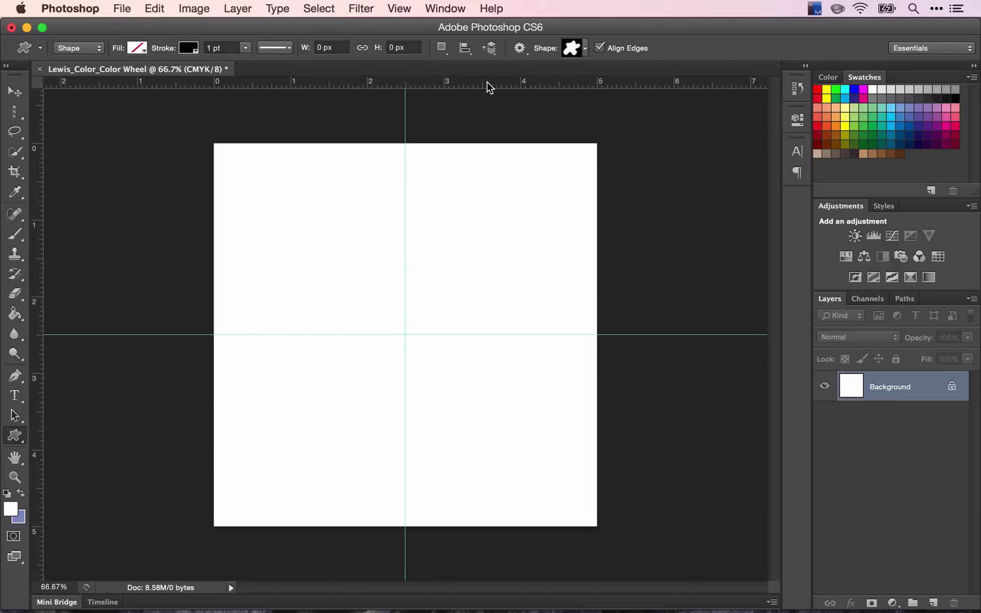
{"action": "left_click_drag", "start_coordinate": [484, 87], "coordinate": [442, 180]}
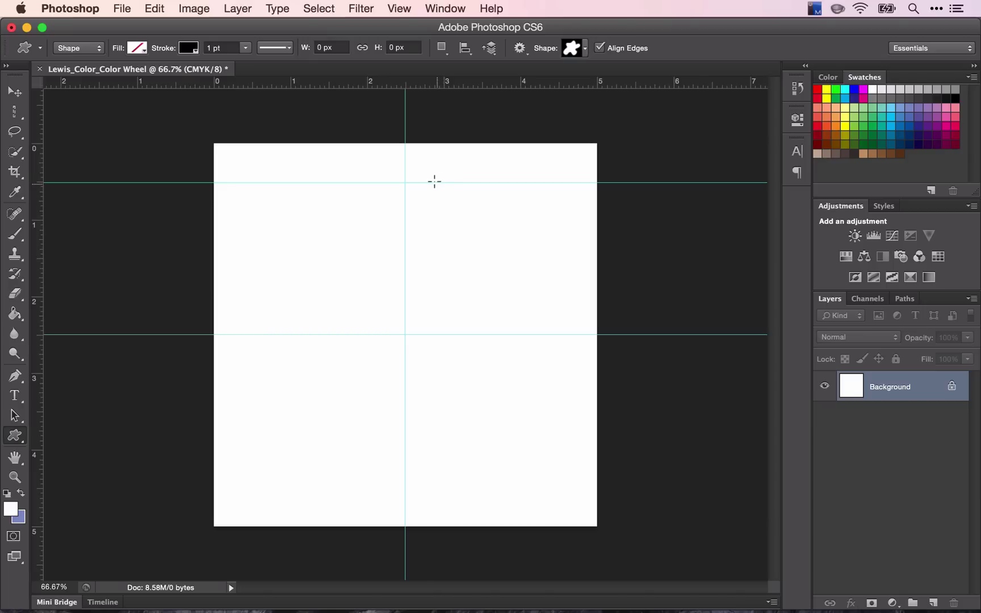
Select the Polygon tool with 12 sides, no fill and a 1 pt black stroke
{"action": "left_click", "coordinate": [10, 440]}
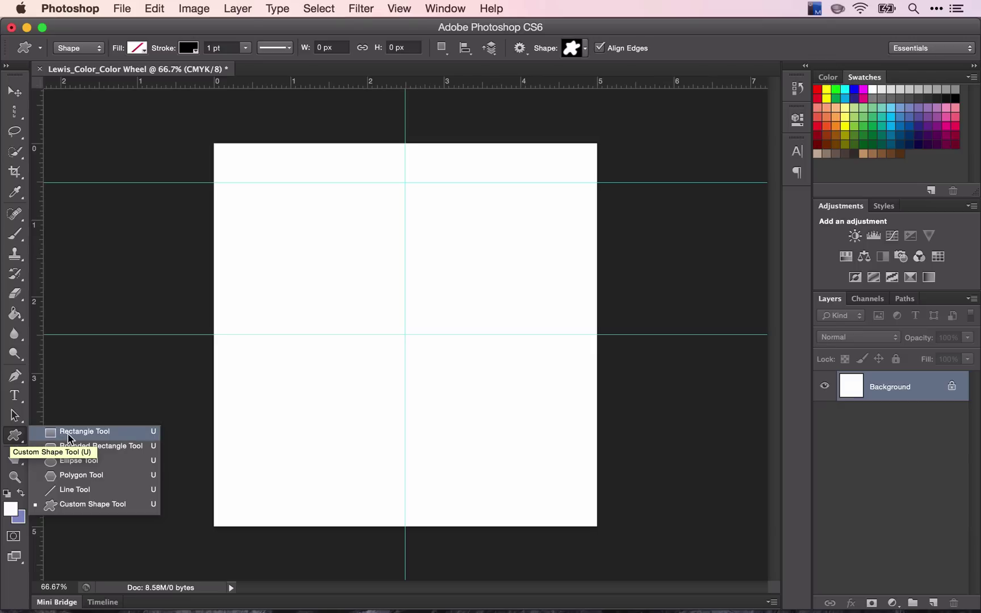
{"action": "left_click", "coordinate": [95, 478]}
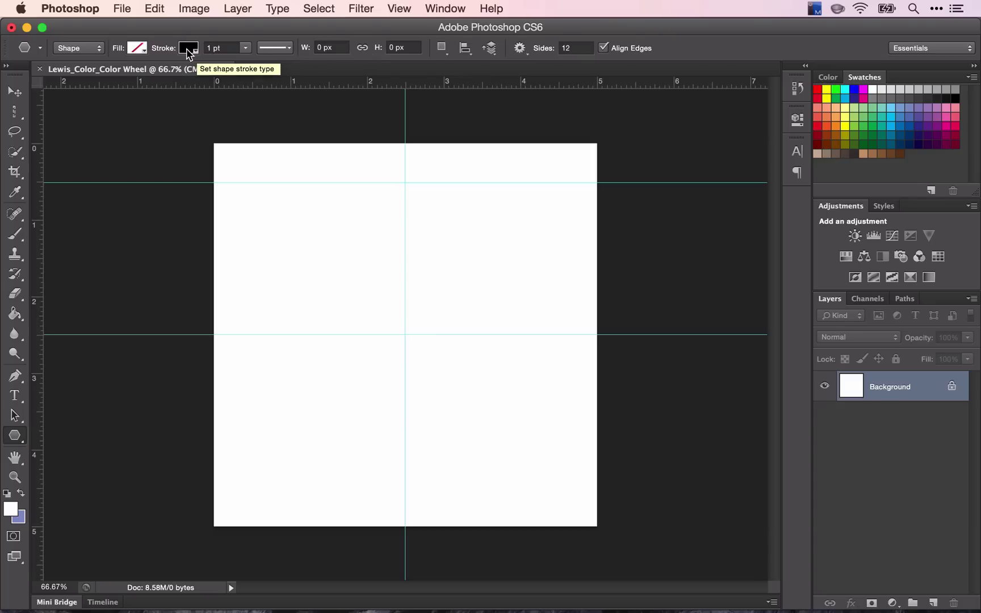
{"action": "left_click", "coordinate": [134, 46]}
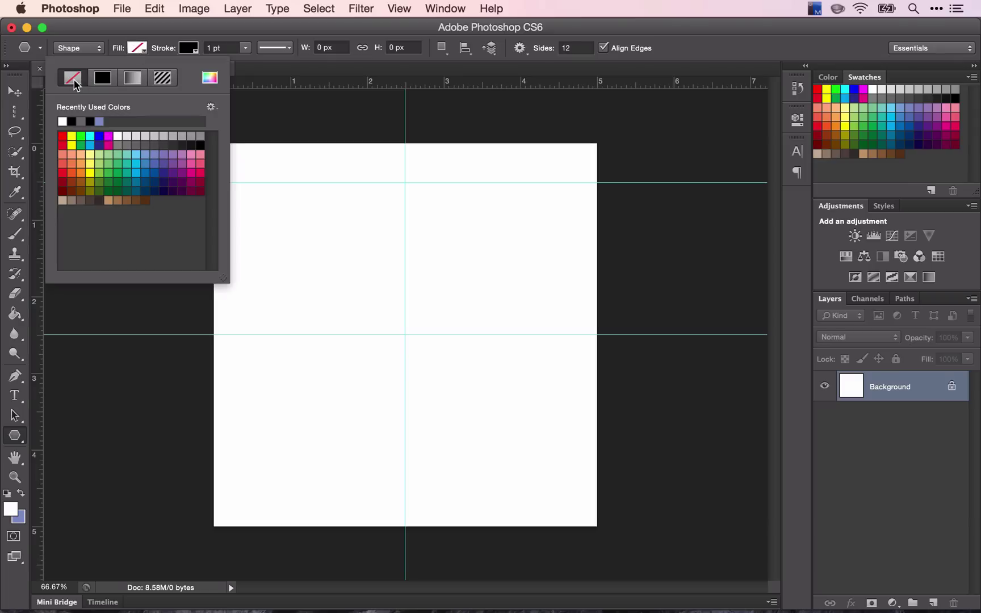
{"action": "left_click", "coordinate": [141, 48]}
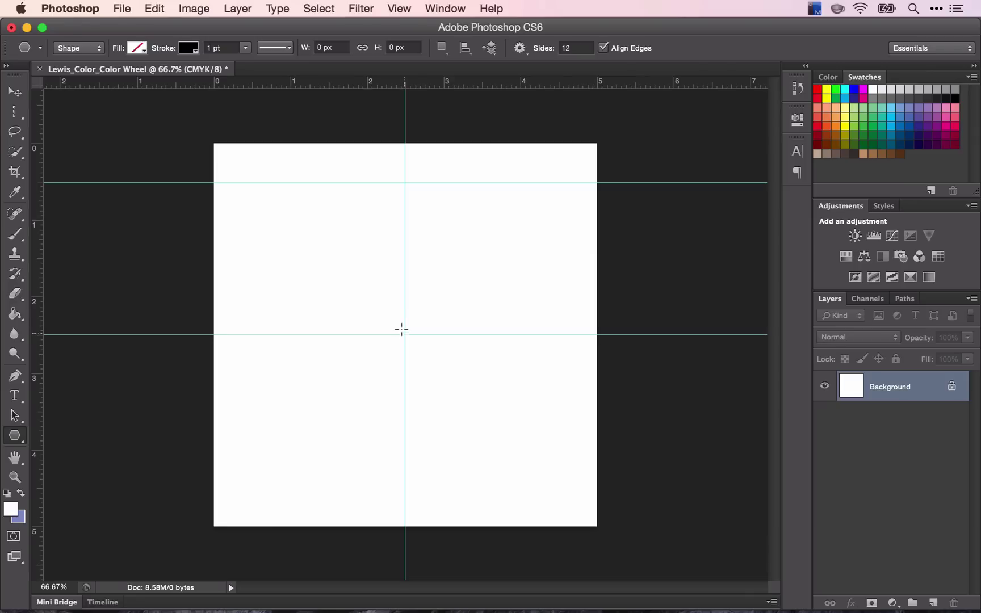
Draw the 12-sided polygon from the guide intersection so its top point reaches the 0.5 in guide
{"action": "left_click_drag", "start_coordinate": [400, 326], "coordinate": [402, 177]}
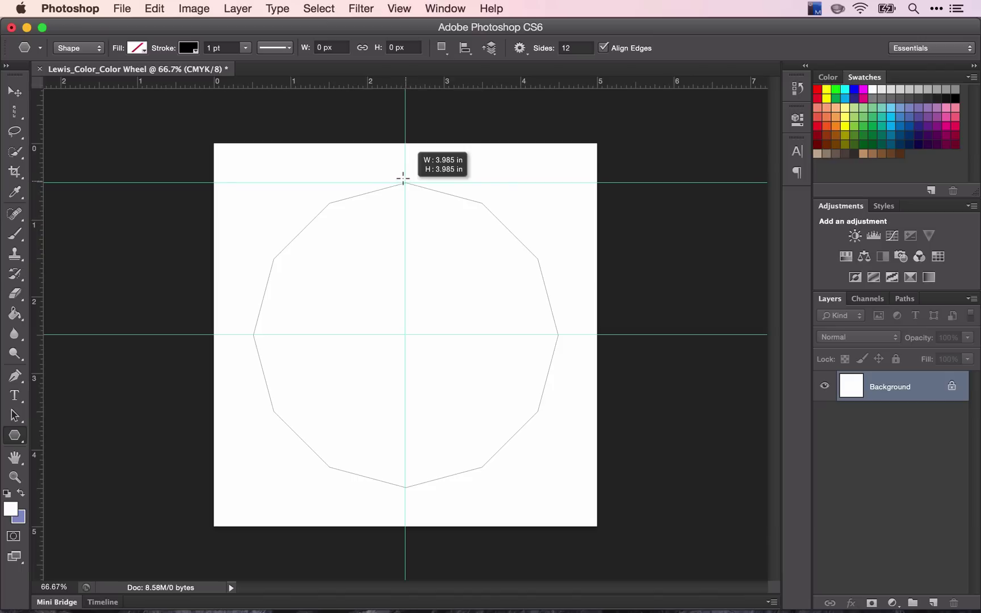
{"action": "left_click_drag", "start_coordinate": [403, 177], "coordinate": [403, 177]}
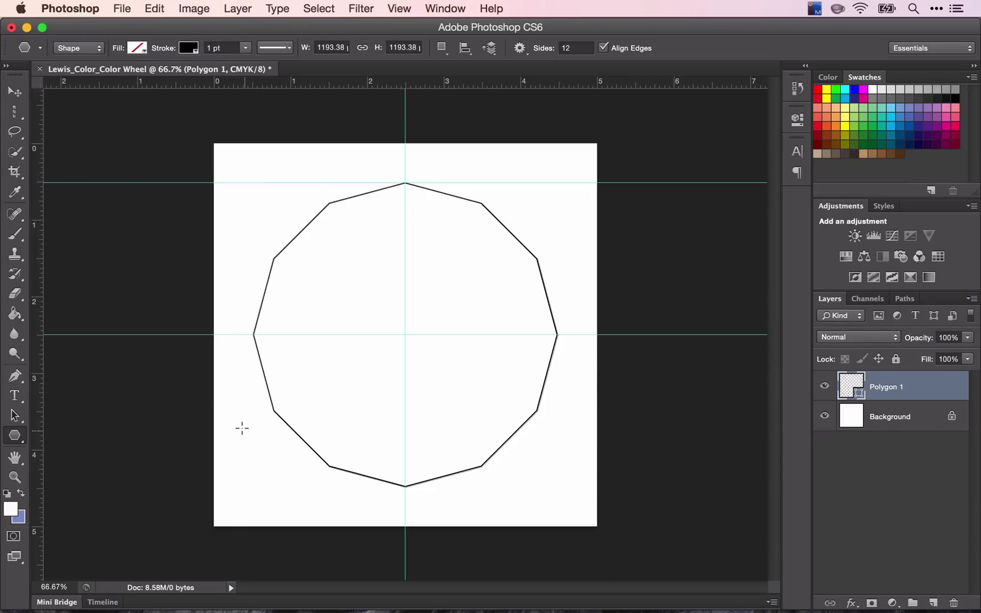
Switch to the Custom Shape tool and choose the blob shape from the Shape picker
{"action": "left_click", "coordinate": [11, 438]}
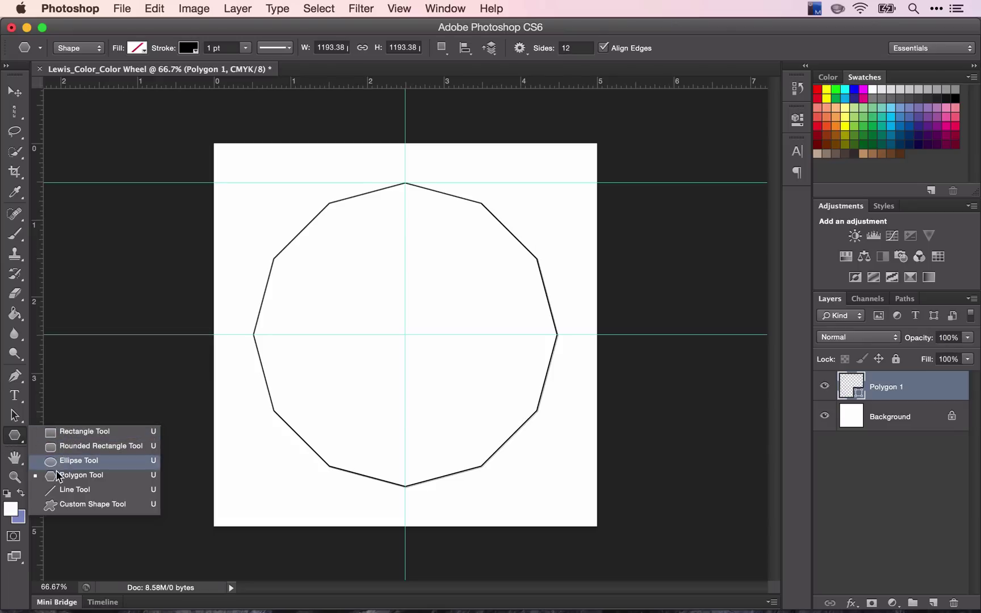
{"action": "left_click", "coordinate": [59, 505]}
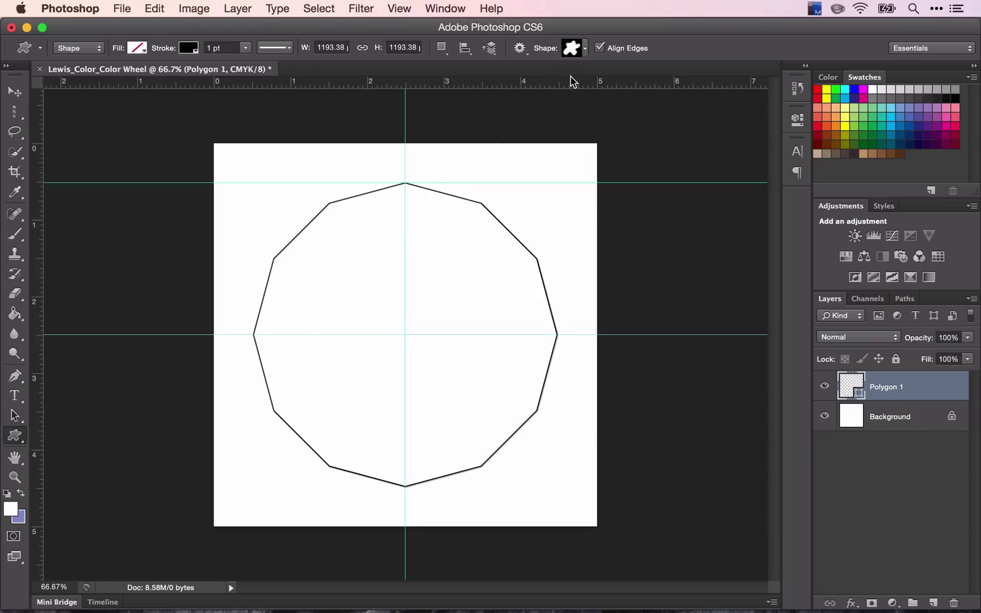
{"action": "left_click", "coordinate": [585, 48]}
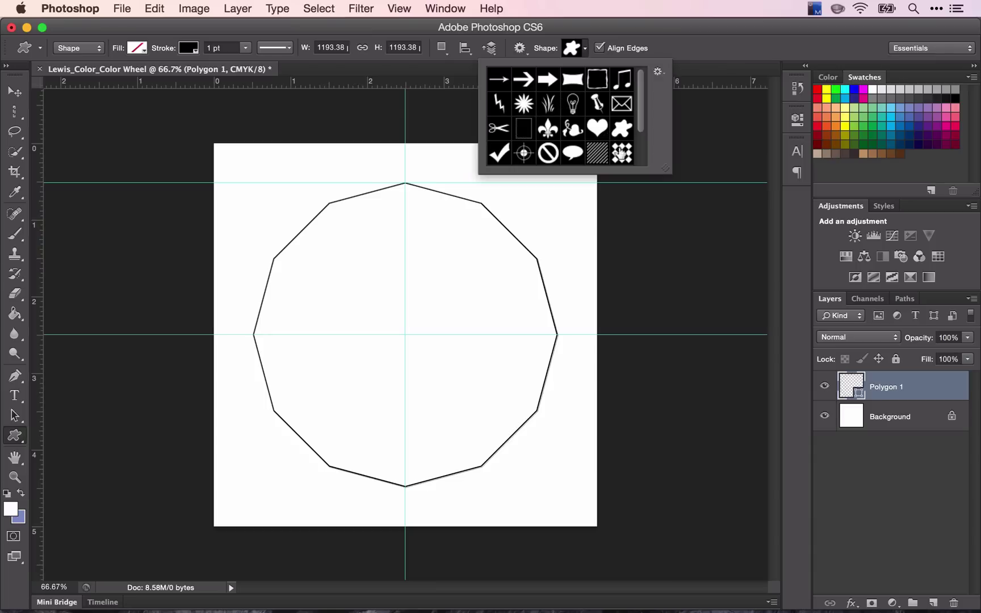
{"action": "scroll", "coordinate": [564, 157], "scroll_direction": "down", "scroll_amount": 2}
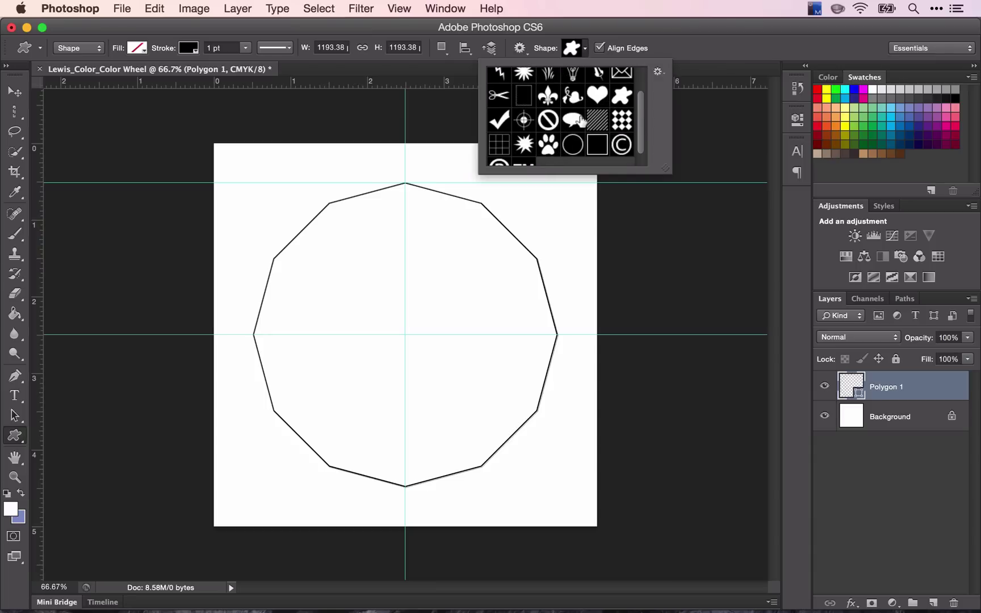
{"action": "scroll", "coordinate": [580, 120], "scroll_direction": "up", "scroll_amount": 1}
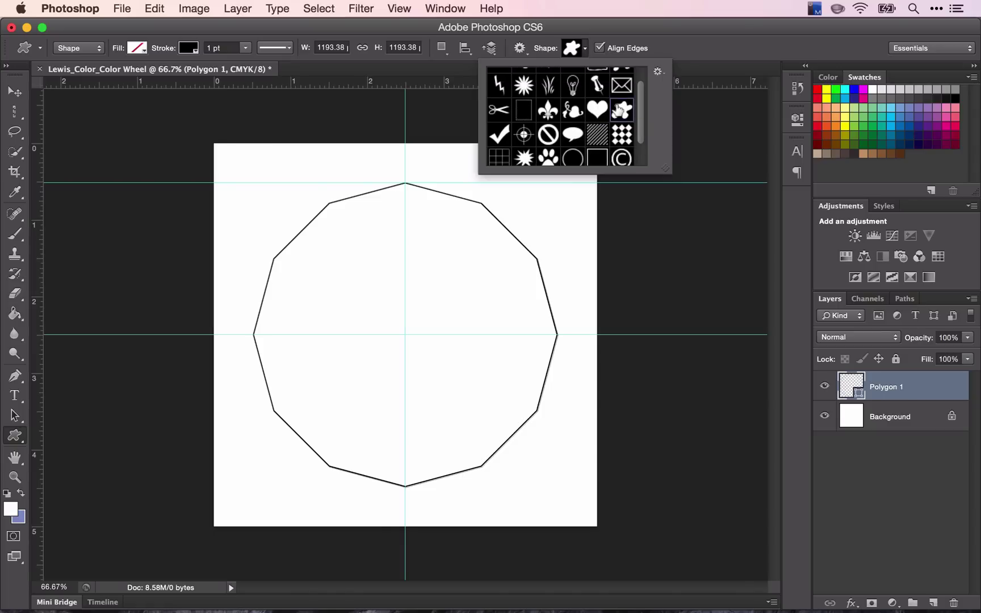
{"action": "double_click", "coordinate": [619, 113]}
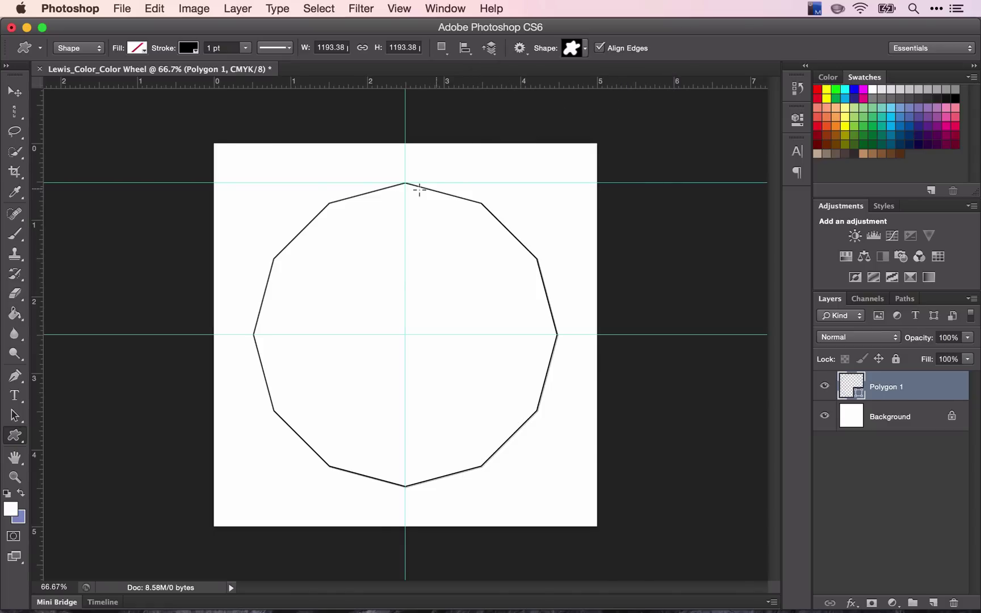
Shift+Alt-draw a proportional blob outline centred on the polygon's top vertex as Shape 1
{"action": "key", "text": "shift"}
{"action": "scroll", "coordinate": [402, 192], "scroll_direction": "up", "scroll_amount": 5}
{"action": "scroll", "coordinate": [402, 192], "scroll_direction": "up", "scroll_amount": 3}
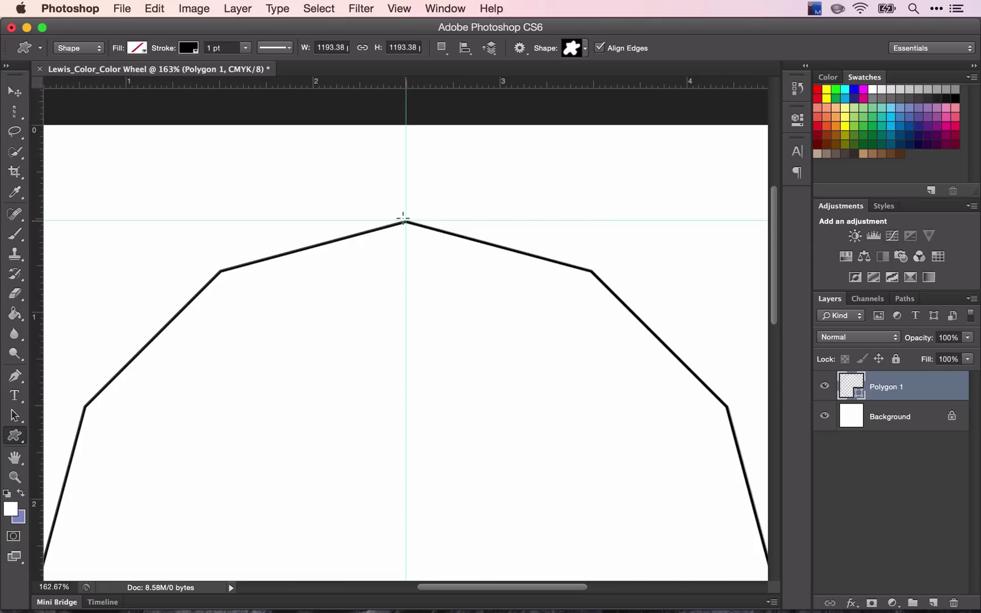
{"action": "left_click_drag", "start_coordinate": [403, 218], "coordinate": [508, 329]}
{"action": "key", "text": "super+z"}
{"action": "left_click_drag", "start_coordinate": [403, 218], "coordinate": [498, 308]}
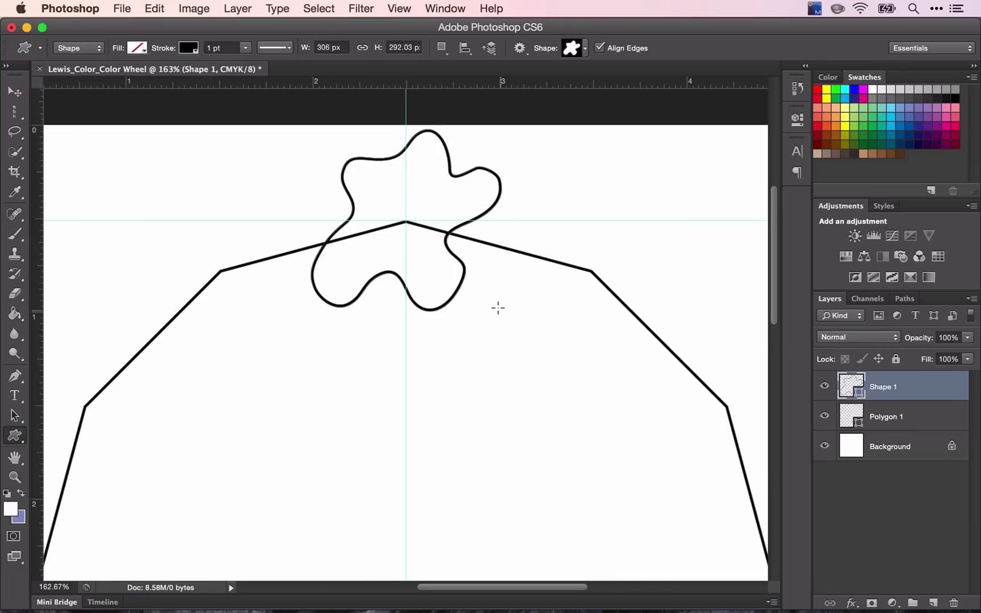
{"action": "key", "text": "alt"}
{"action": "scroll", "coordinate": [498, 308], "scroll_direction": "down", "scroll_amount": 5}
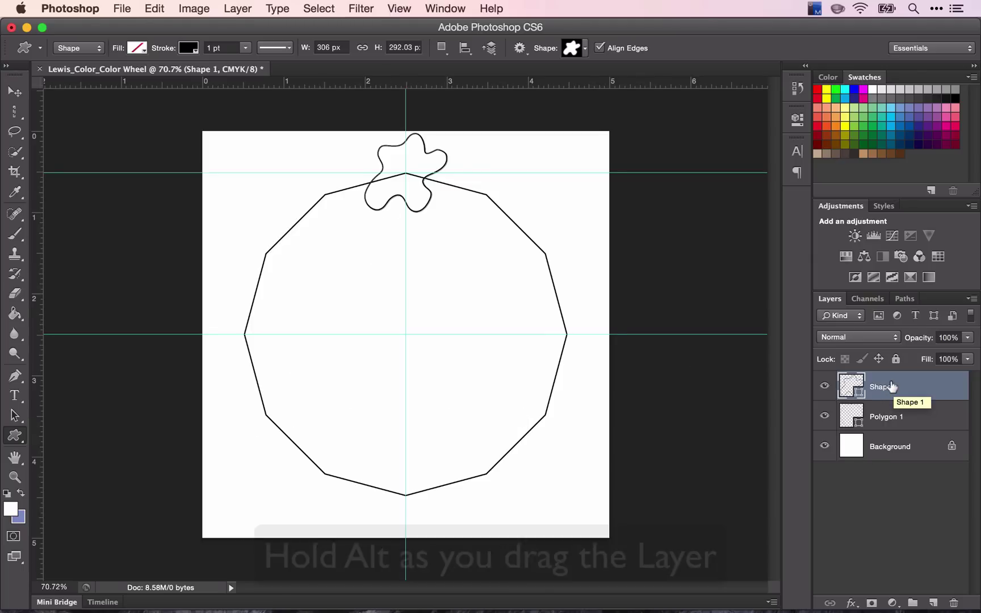
Duplicate the Shape 1 blob layer twice, creating Shape 1 copy and Shape 1 copy 2
{"action": "left_click_drag", "start_coordinate": [891, 387], "coordinate": [888, 369]}
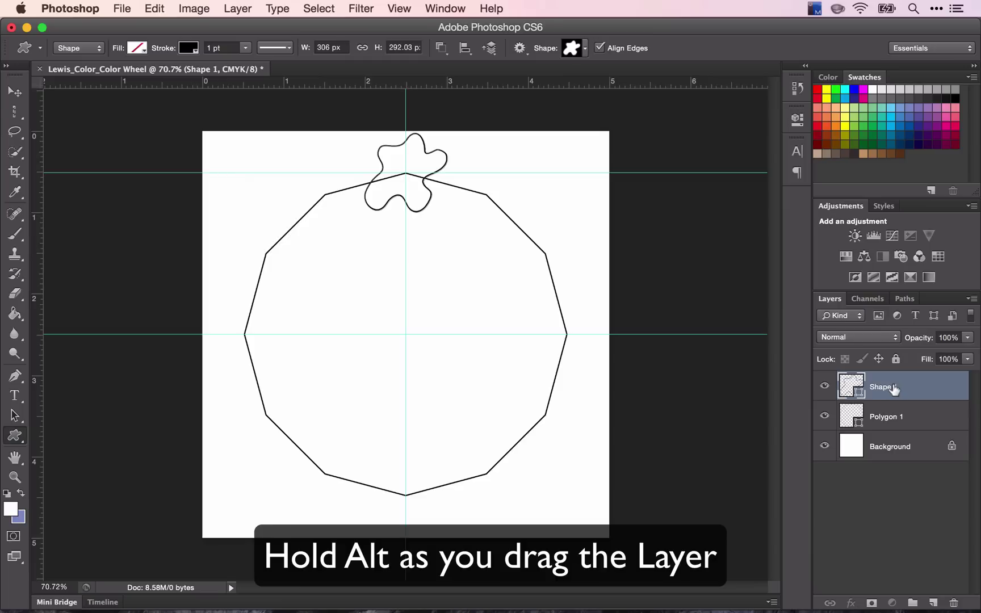
{"action": "left_click_drag", "start_coordinate": [894, 389], "coordinate": [891, 366]}
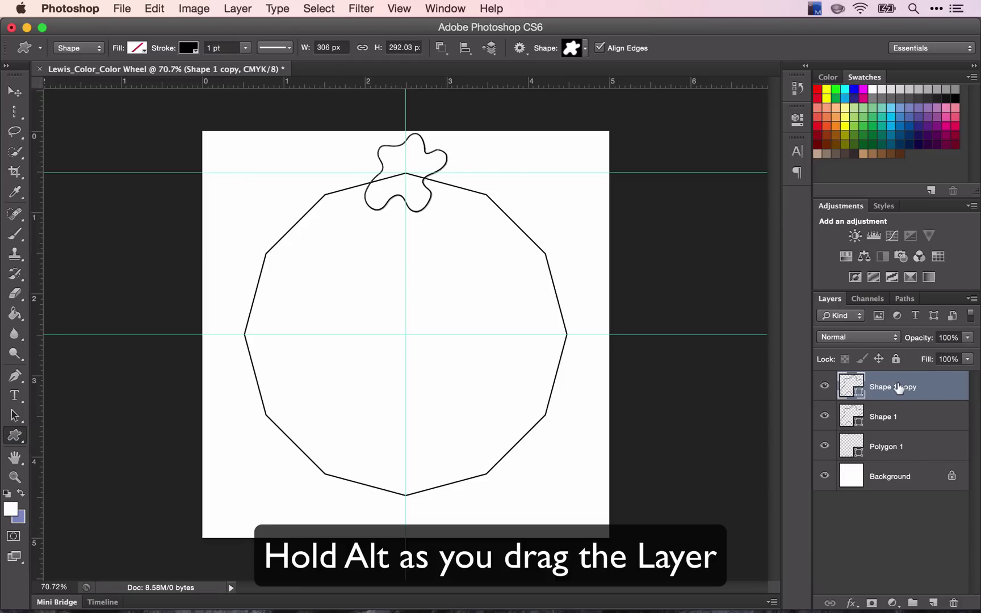
{"action": "left_click_drag", "start_coordinate": [898, 389], "coordinate": [893, 369]}
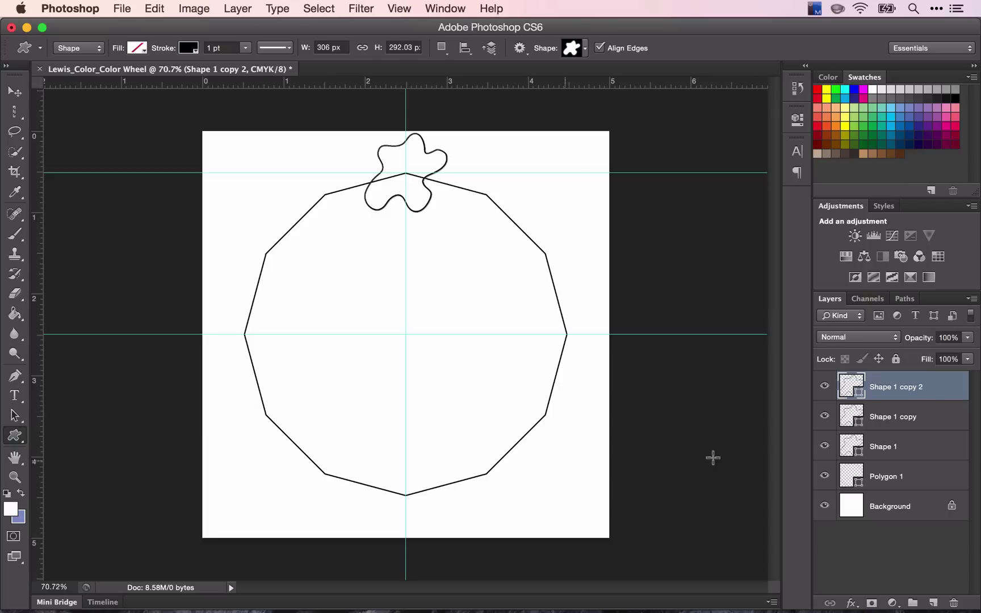
{"action": "left_click", "coordinate": [877, 417]}
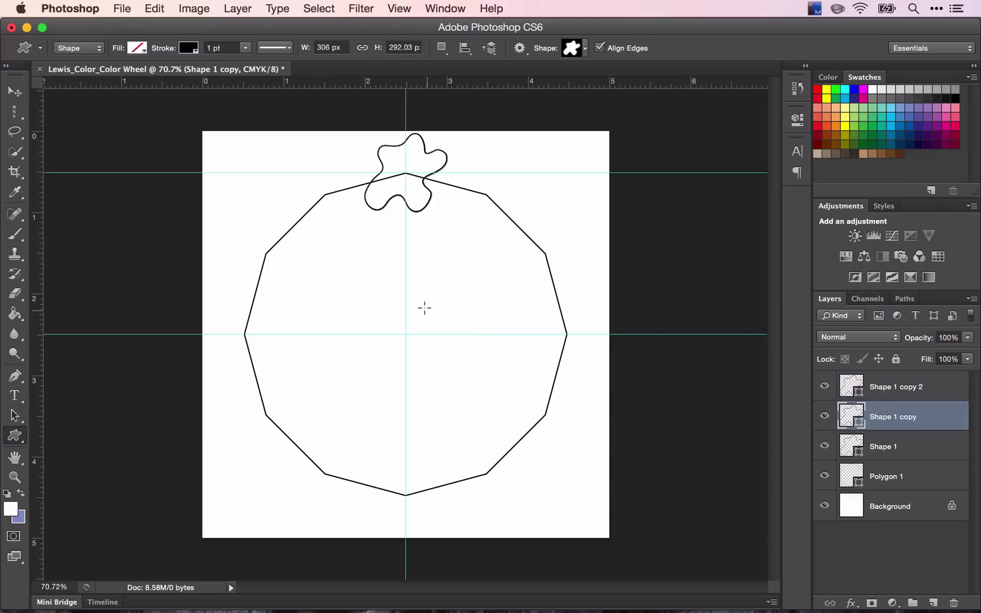
Free-transform Shape 1 copy with its pivot at the guide intersection and Shift-rotate it 120°
{"action": "key", "text": "super+t"}
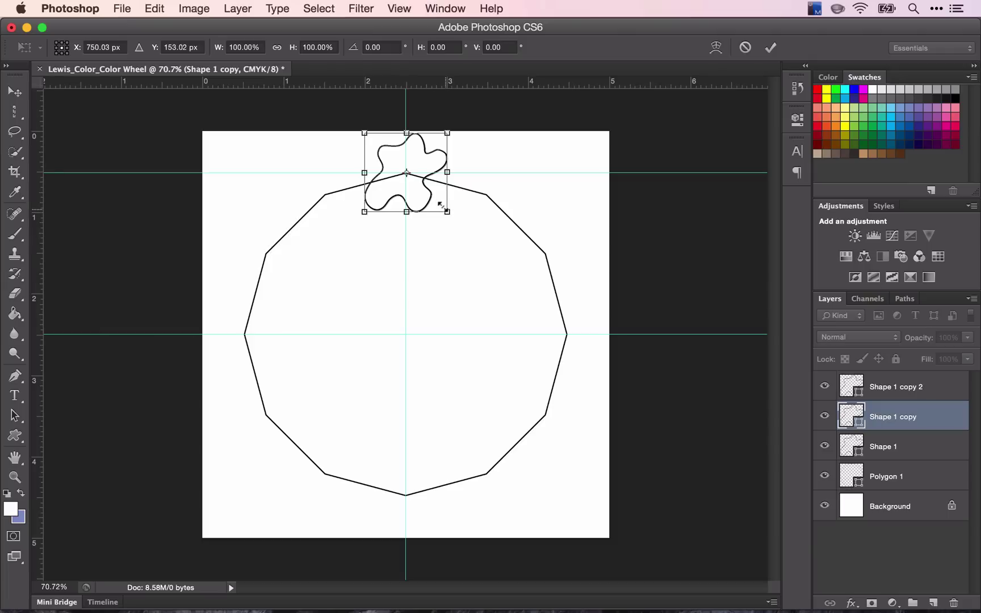
{"action": "left_click_drag", "start_coordinate": [441, 205], "coordinate": [460, 237]}
{"action": "key", "text": "super+z"}
{"action": "left_click_drag", "start_coordinate": [460, 234], "coordinate": [390, 206]}
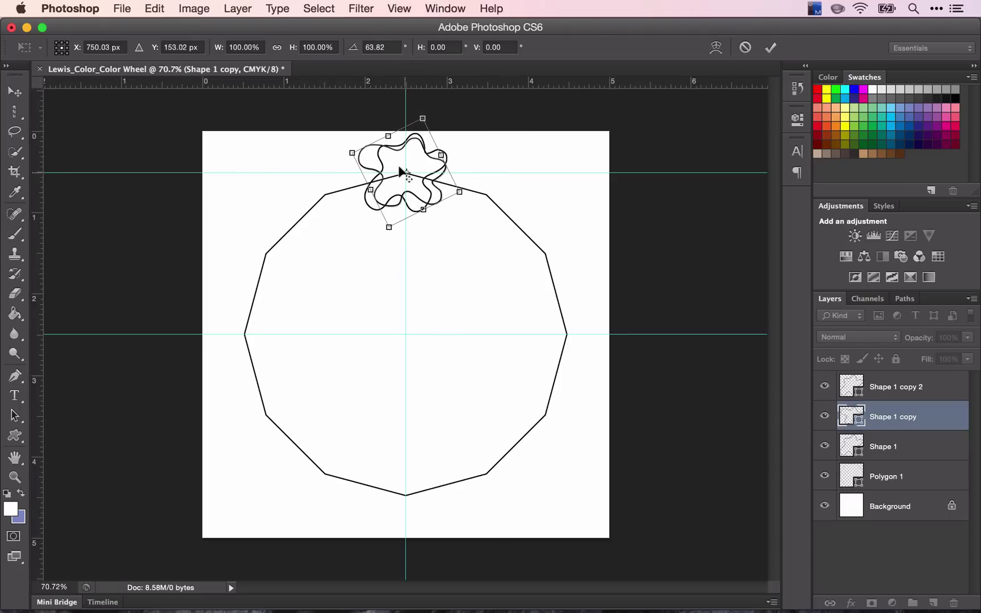
{"action": "key", "text": "super+z"}
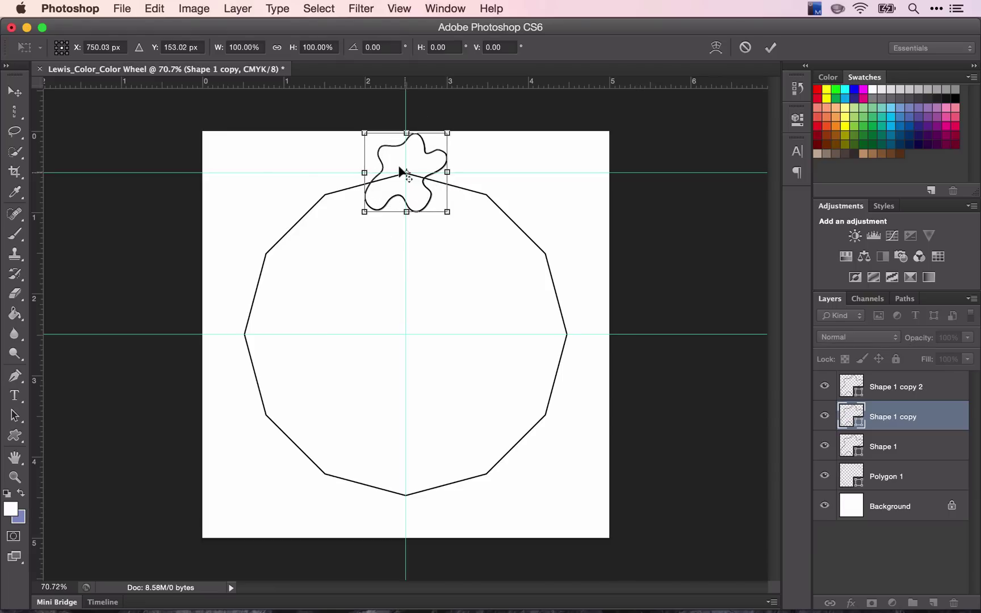
{"action": "left_click_drag", "start_coordinate": [400, 170], "coordinate": [448, 157]}
{"action": "left_click_drag", "start_coordinate": [487, 242], "coordinate": [444, 162]}
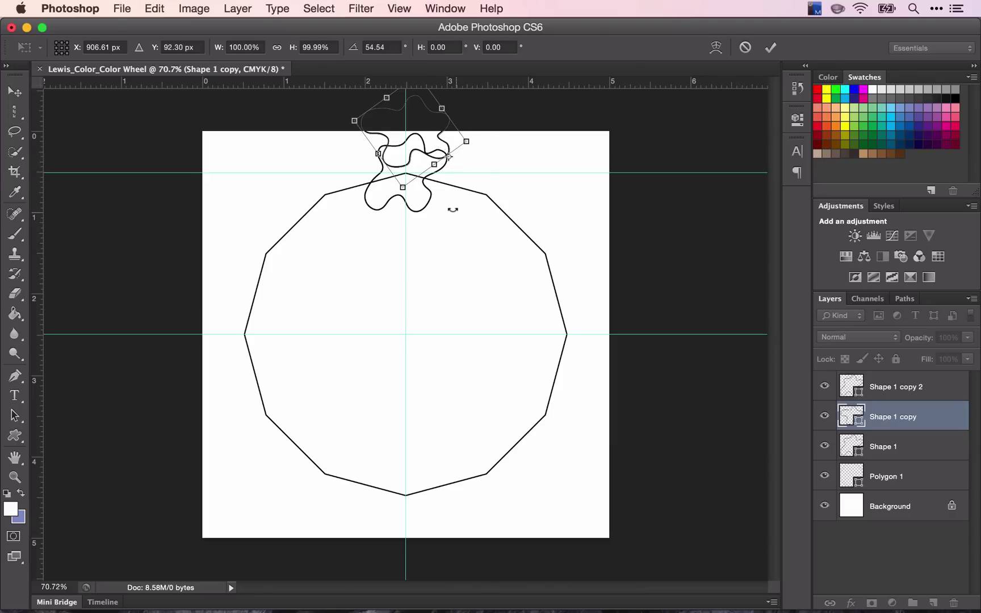
{"action": "key", "text": "ctrl+z"}
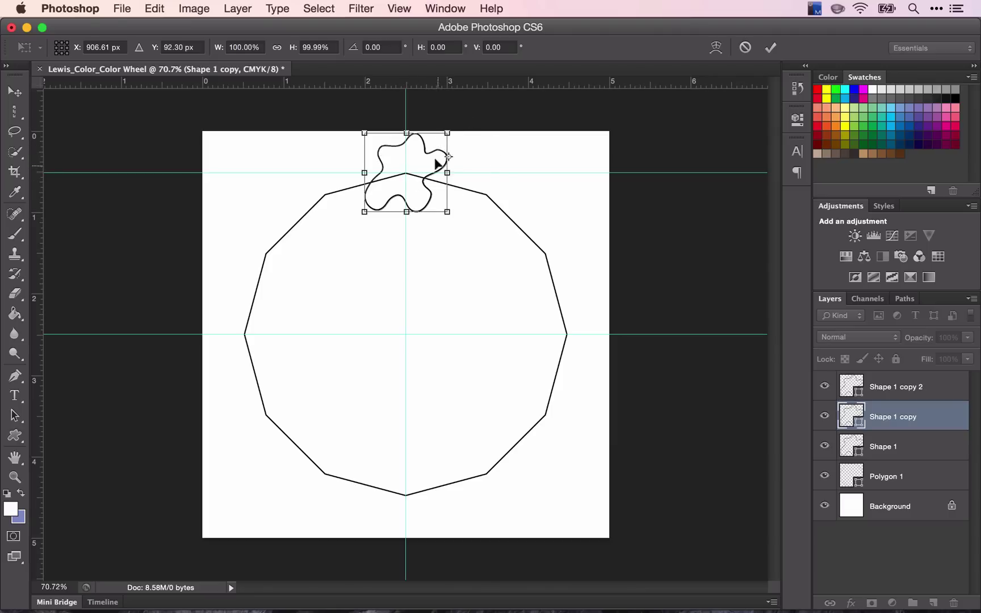
{"action": "left_click_drag", "start_coordinate": [441, 151], "coordinate": [403, 334]}
{"action": "left_click_drag", "start_coordinate": [477, 264], "coordinate": [447, 478]}
{"action": "key", "text": "shift"}
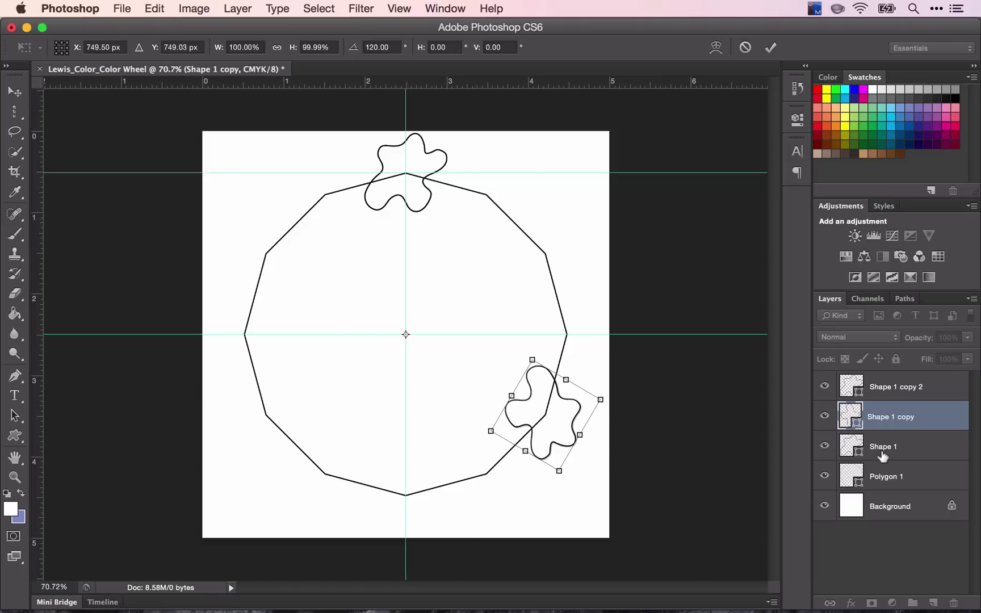
Commit the 120° rotation and start transforming Shape 1 copy 2 with its pivot at the polygon centre
{"action": "key", "text": "Return"}
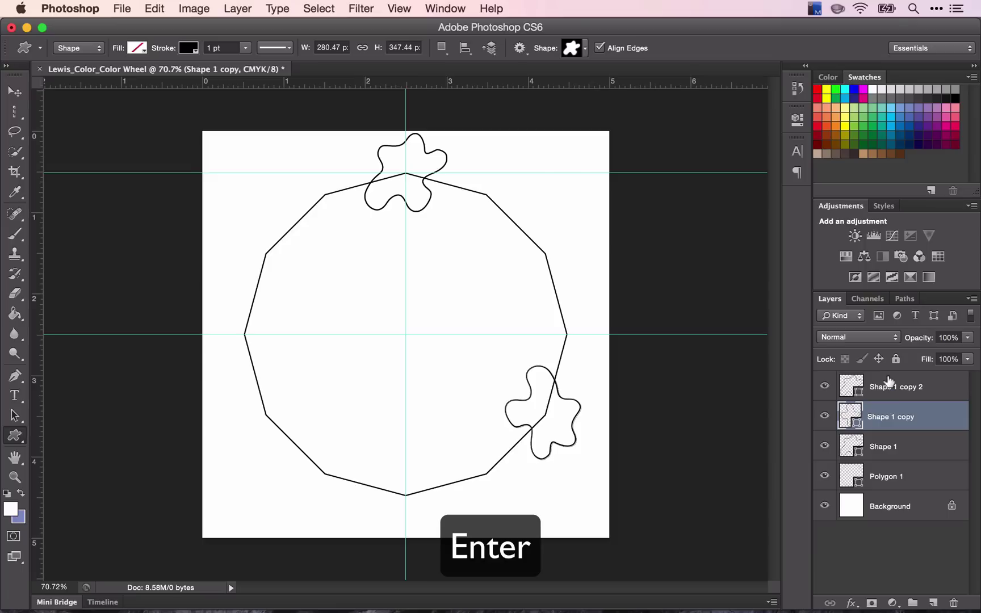
{"action": "left_click", "coordinate": [889, 386]}
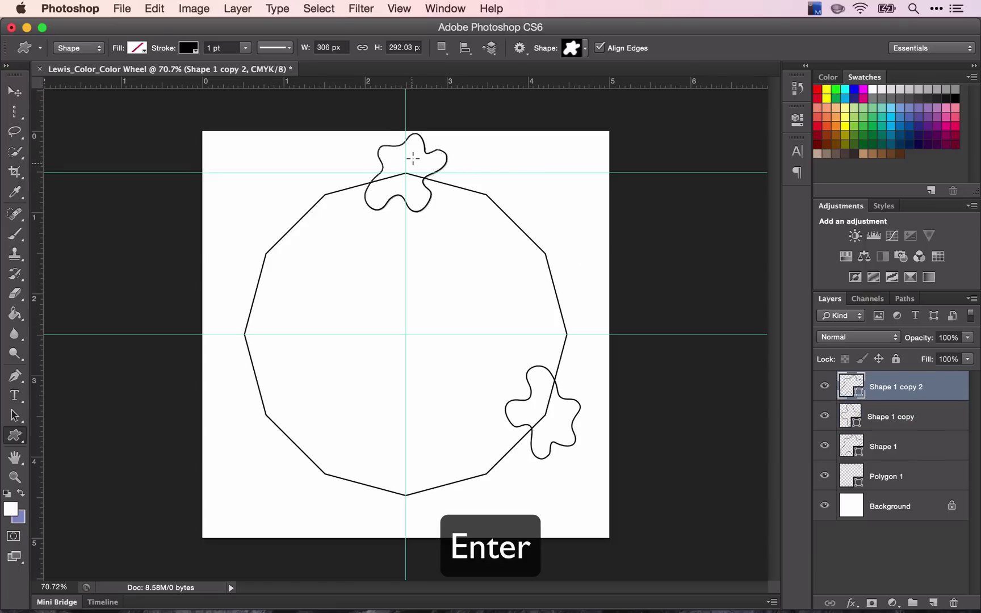
{"action": "key", "text": "super+t"}
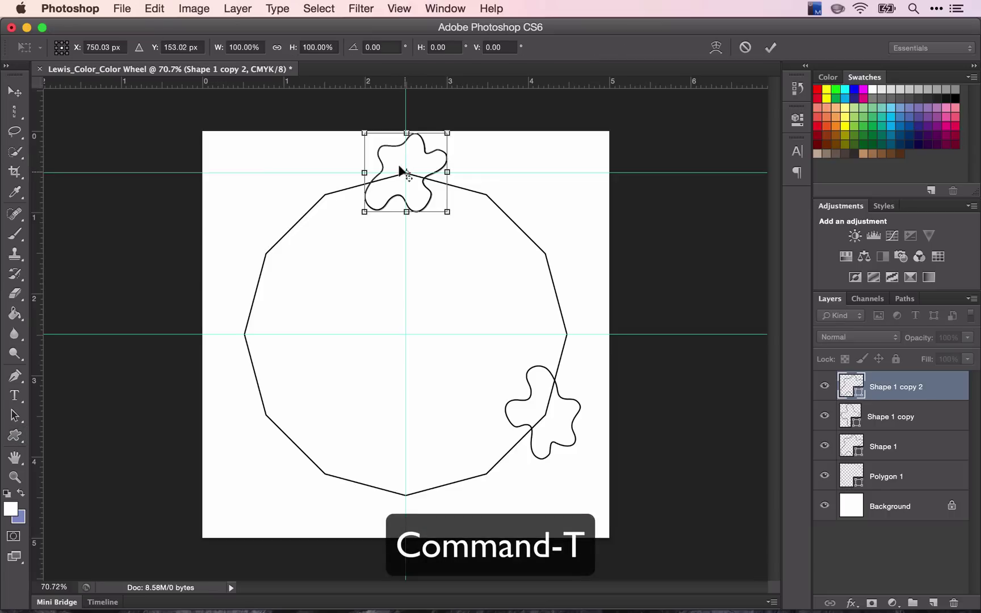
{"action": "left_click_drag", "start_coordinate": [409, 178], "coordinate": [405, 335]}
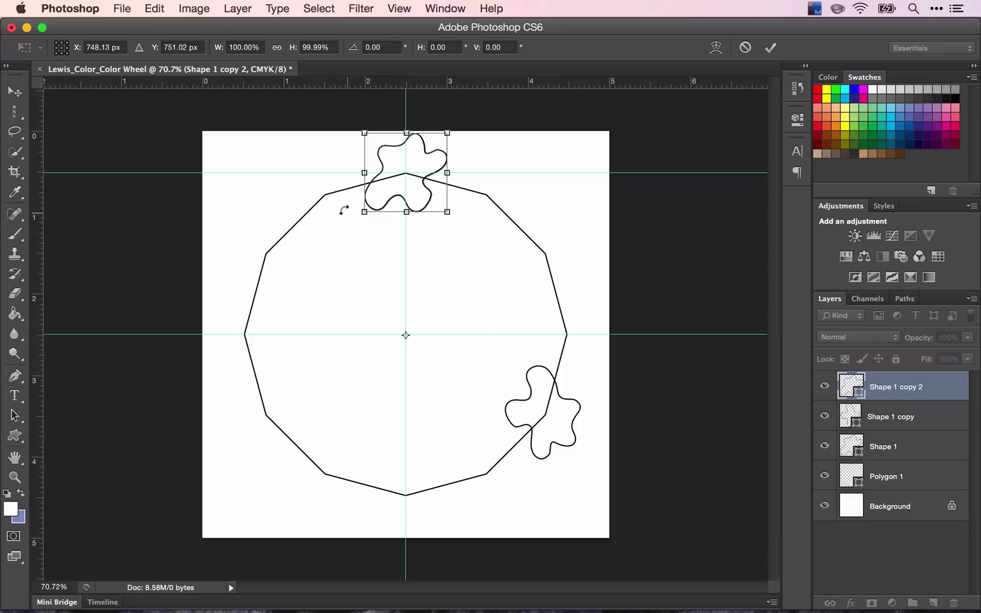